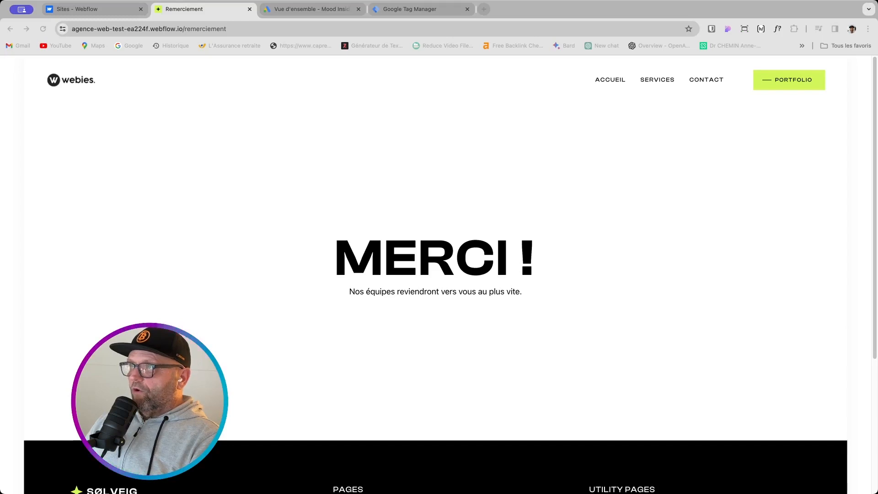
# - In Google Ads, start a website conversion action for agence-web-test-ea224f.webflow.io and choose to add it manually
pyautogui.click(273, 11)
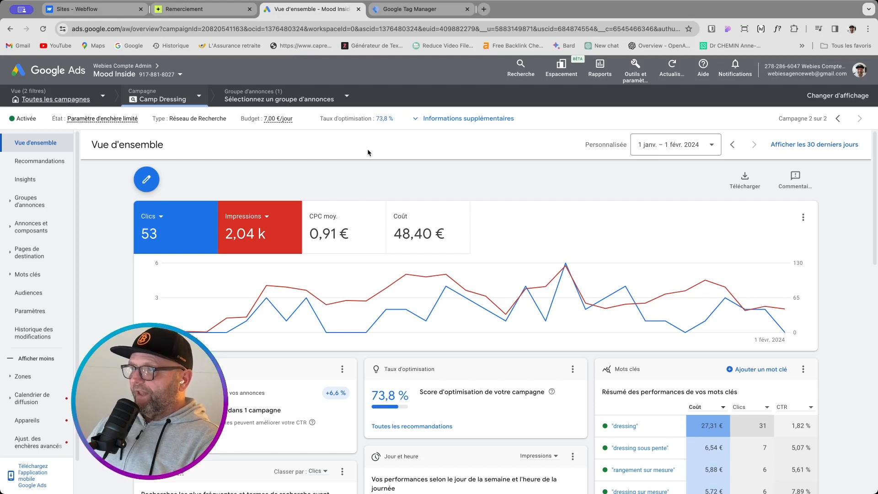
pyautogui.click(641, 75)
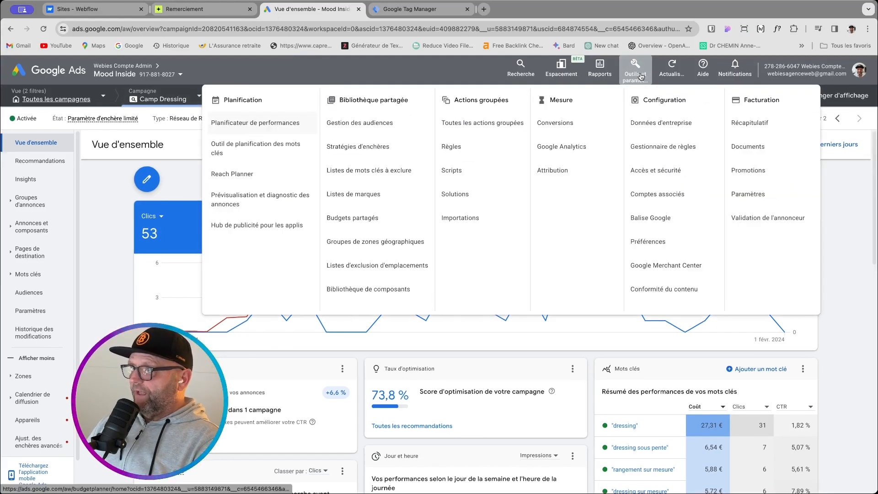
pyautogui.click(581, 121)
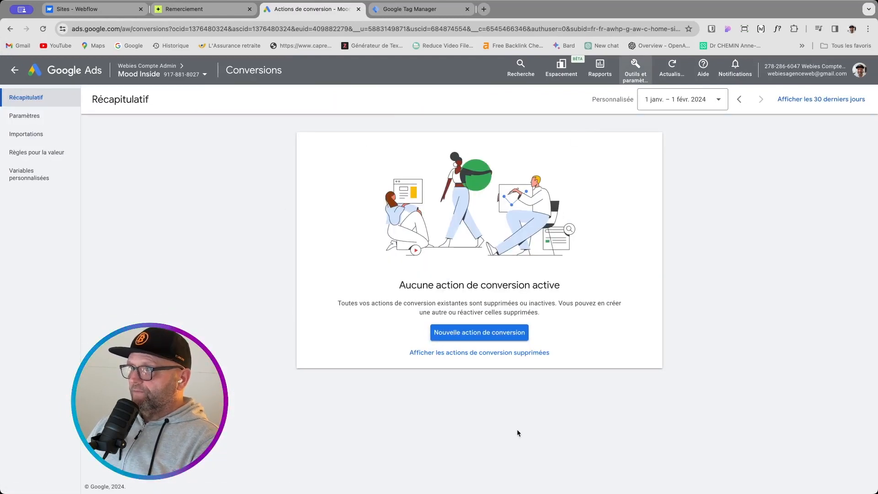
pyautogui.click(476, 333)
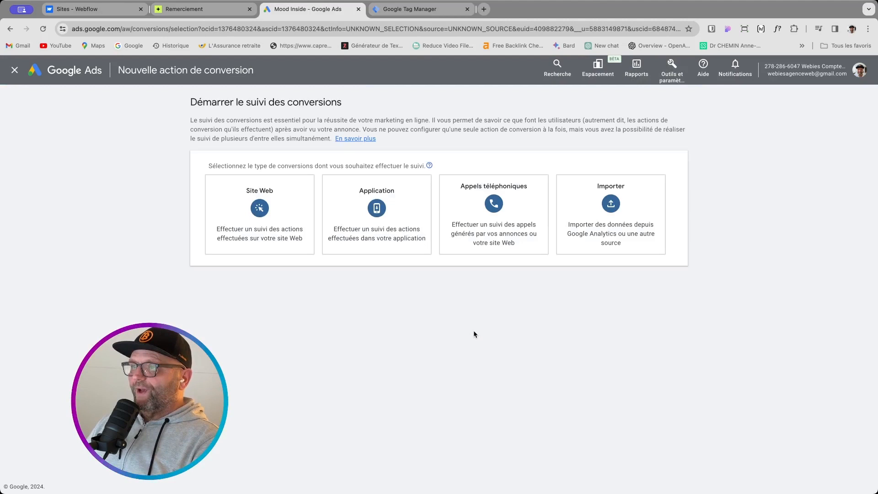
pyautogui.click(271, 205)
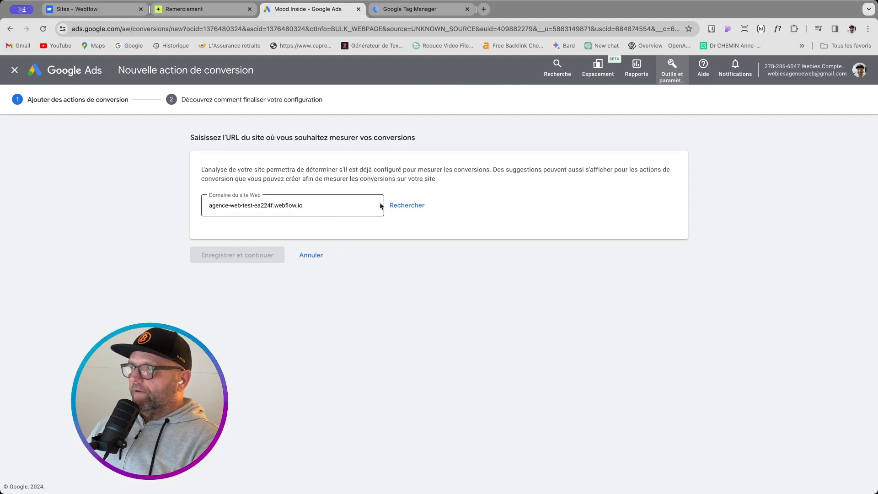
pyautogui.click(405, 206)
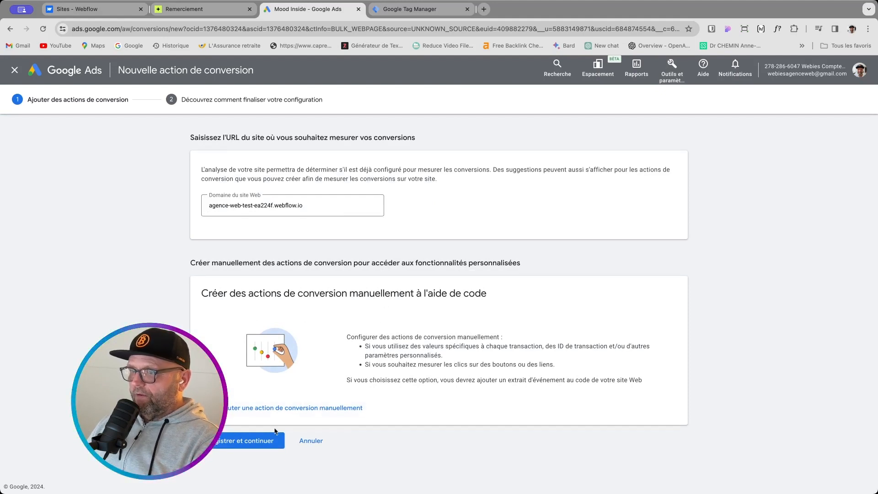
pyautogui.click(278, 408)
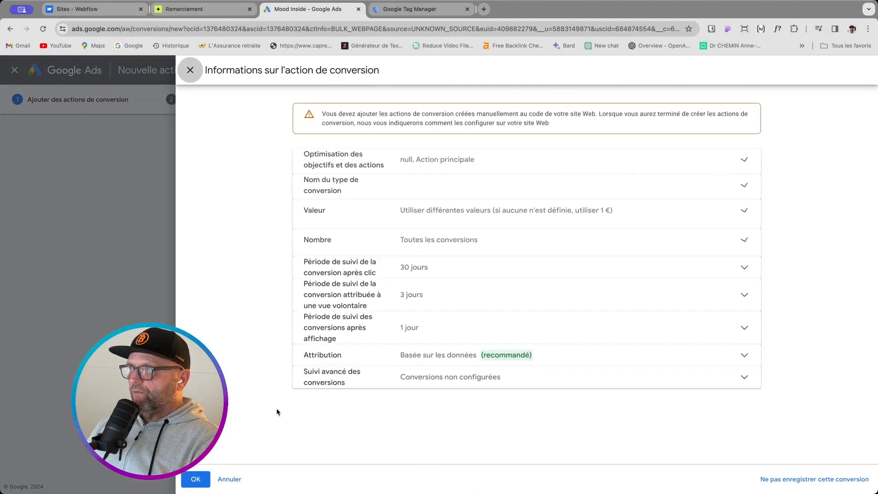
# - Set the conversion goal category to Envoi de formulaire pour prospects and name the conversion Formulaire contact
pyautogui.click(471, 193)
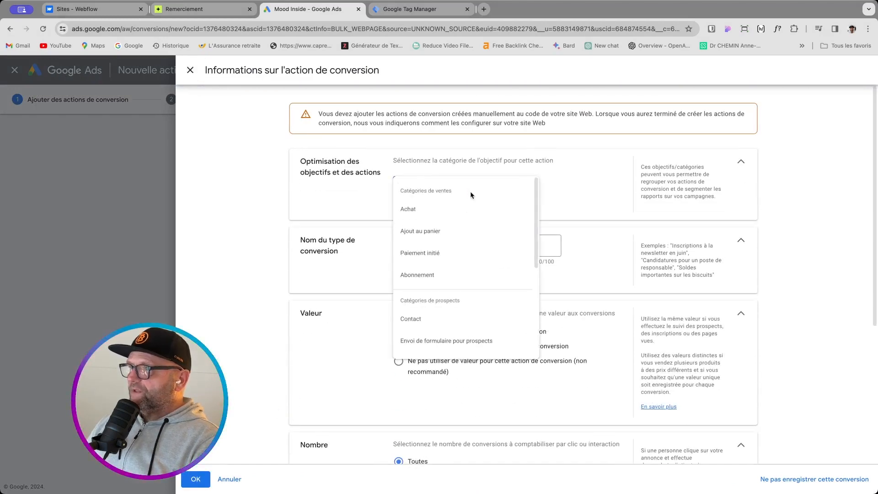
pyautogui.scroll(-3, 457, 268)
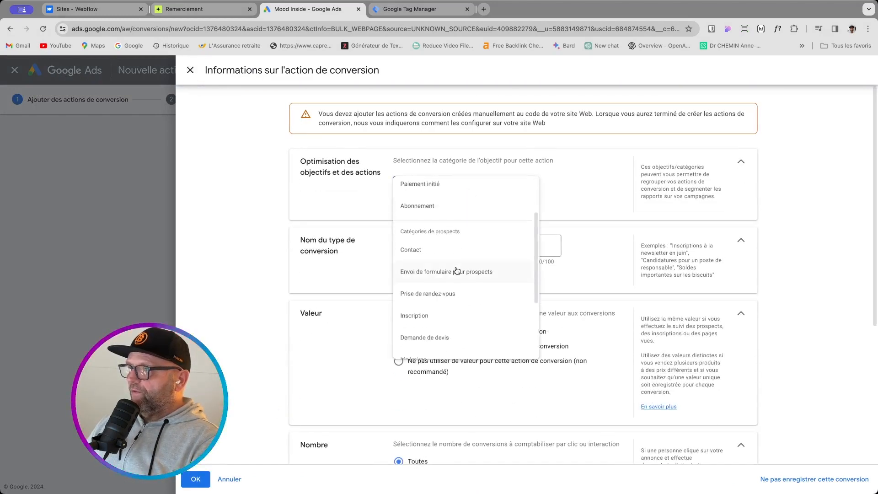
pyautogui.click(457, 271)
pyautogui.click(448, 278)
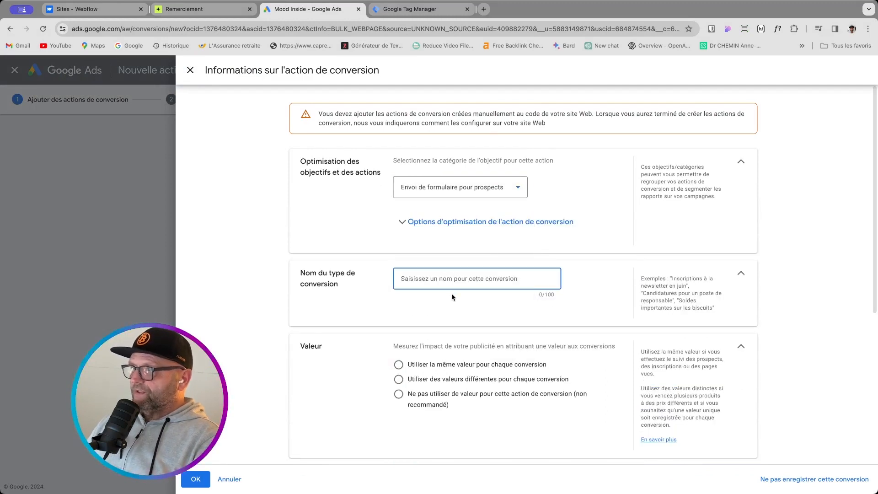
pyautogui.write('Formulaire contact')
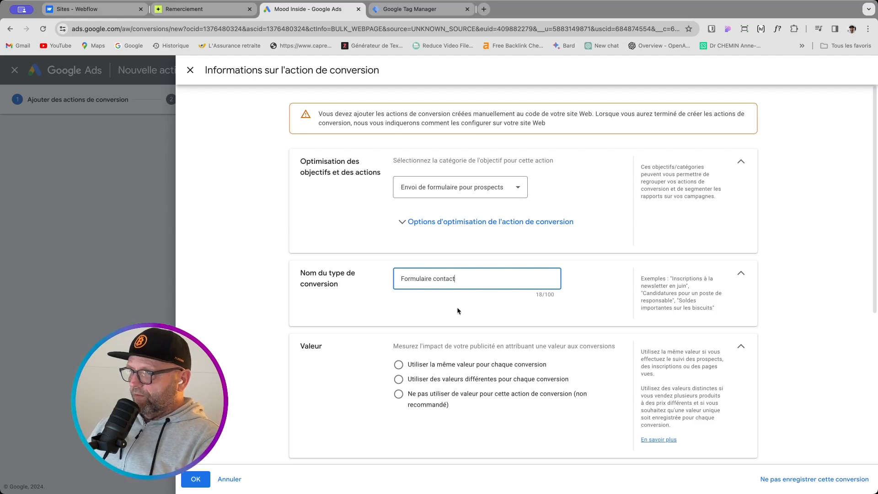
# - Assign the same value of 10 euros to every conversion and set the count to Une
pyautogui.click(399, 365)
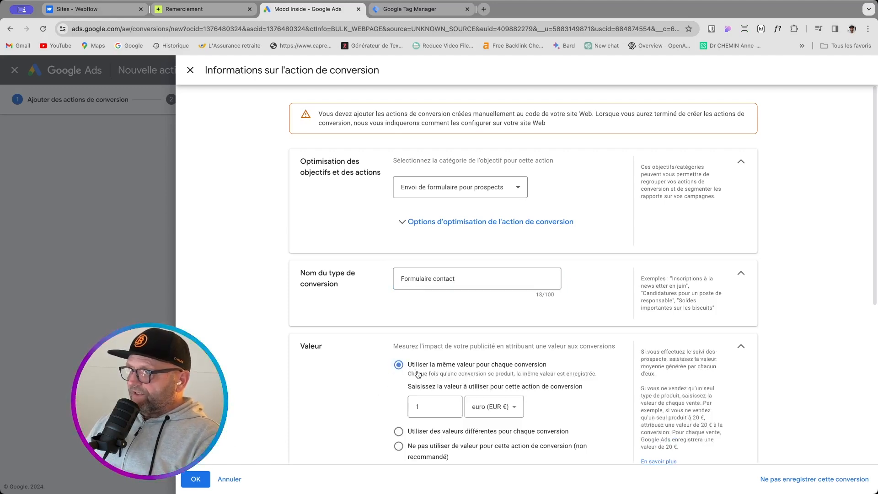
pyautogui.scroll(-2, 420, 375)
pyautogui.click(428, 322)
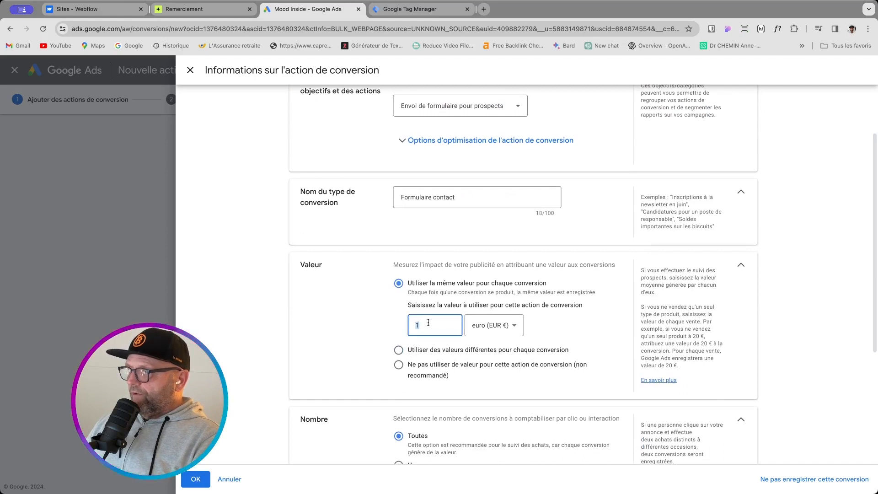
pyautogui.write('10')
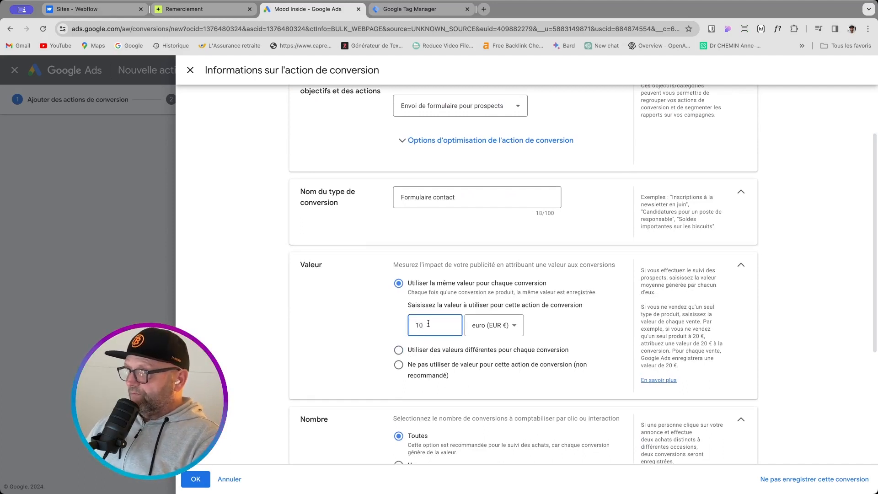
pyautogui.click(541, 326)
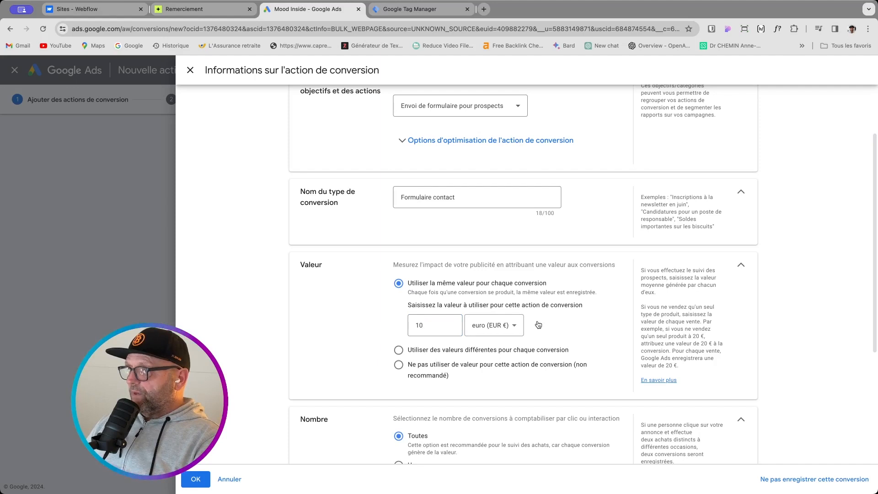
pyautogui.scroll(-3, 526, 384)
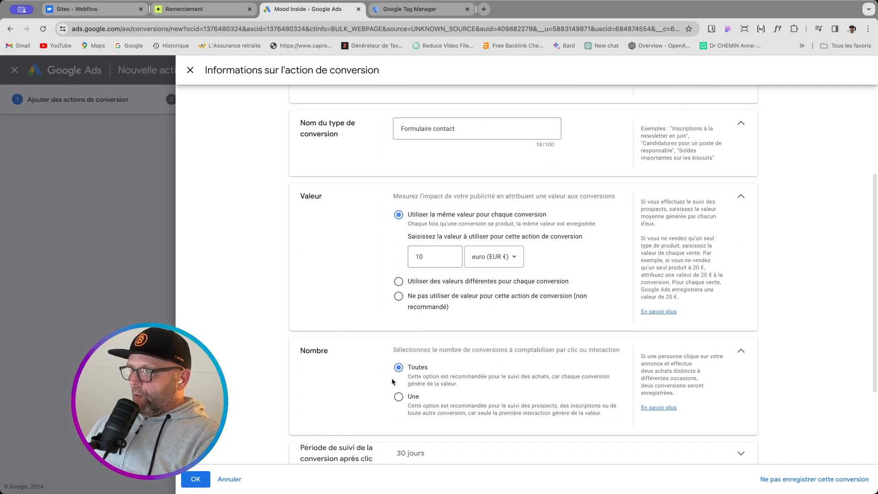
pyautogui.click(400, 398)
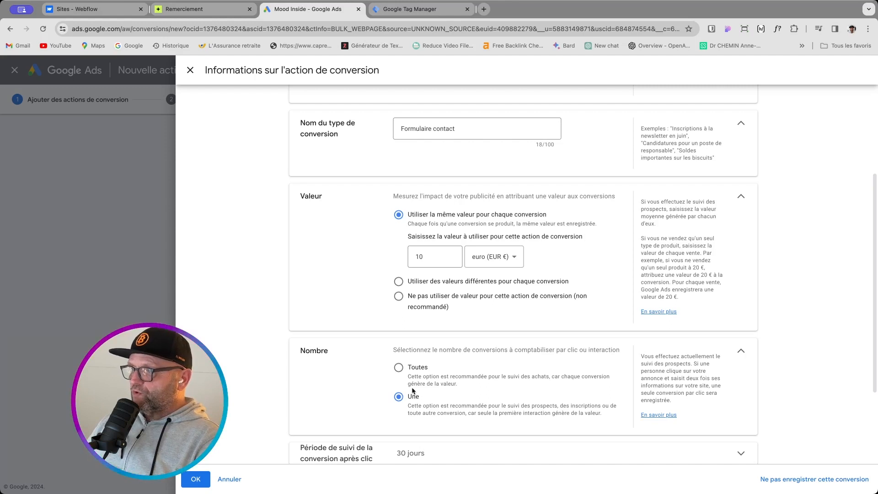
pyautogui.scroll(-3, 431, 409)
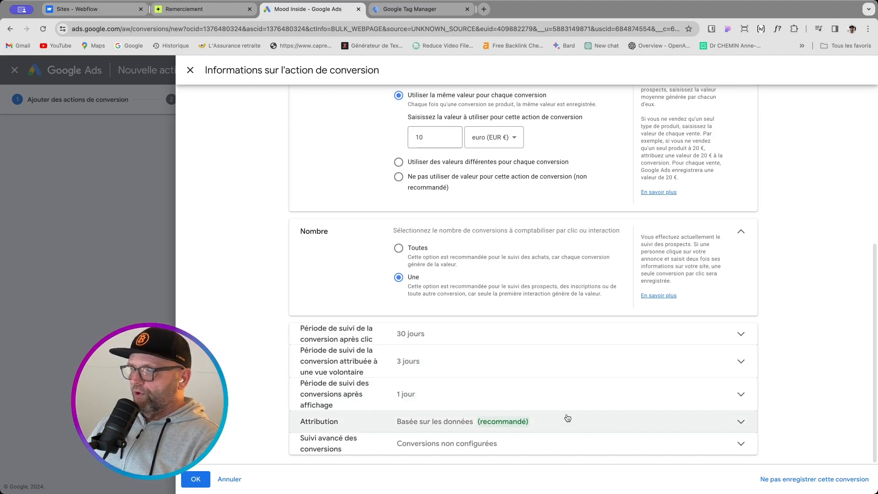
# - Save the conversion action and show its setup details for Google Tag Manager
pyautogui.click(195, 479)
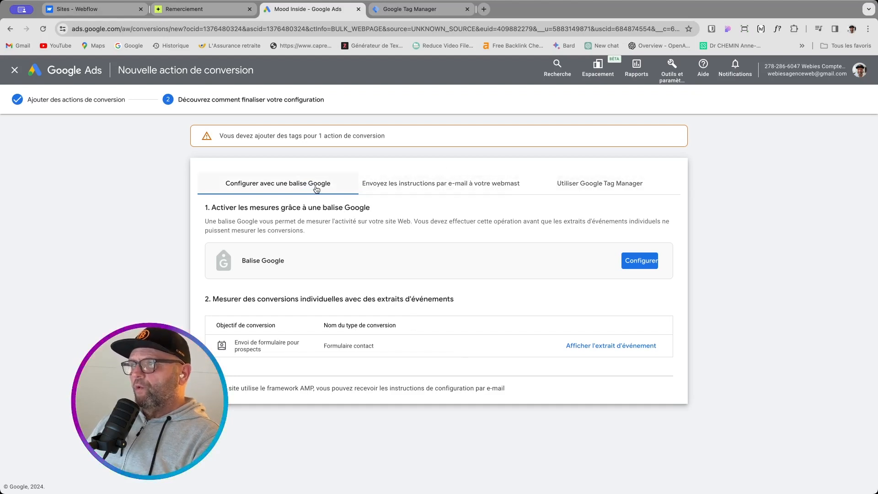
pyautogui.click(593, 184)
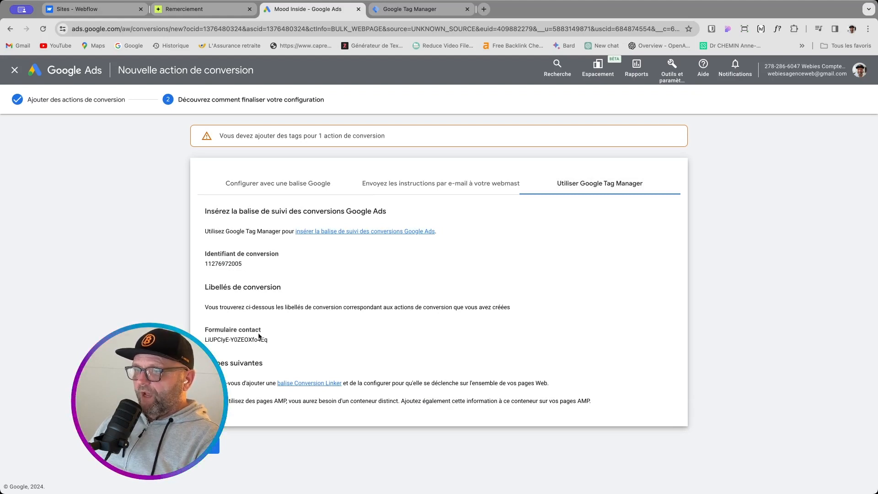
# - In Google Tag Manager, create a trigger named Remerciement - Page Vue with the type Page vue
pyautogui.click(398, 10)
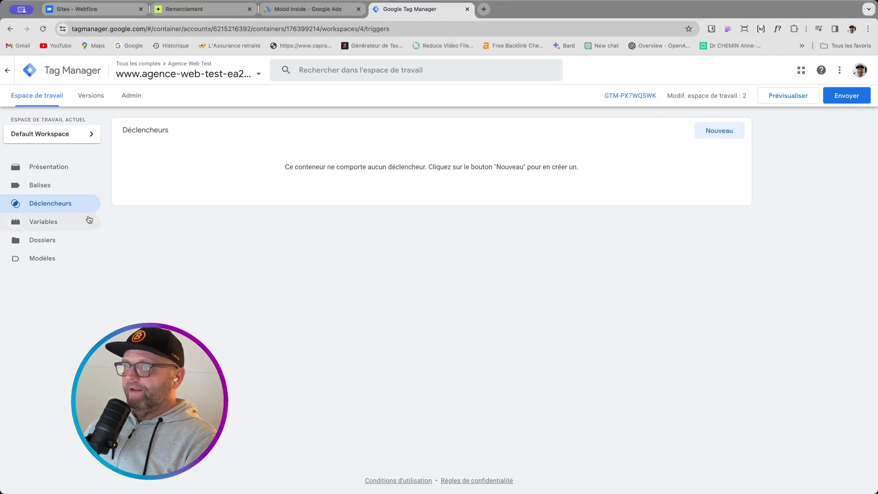
pyautogui.click(741, 134)
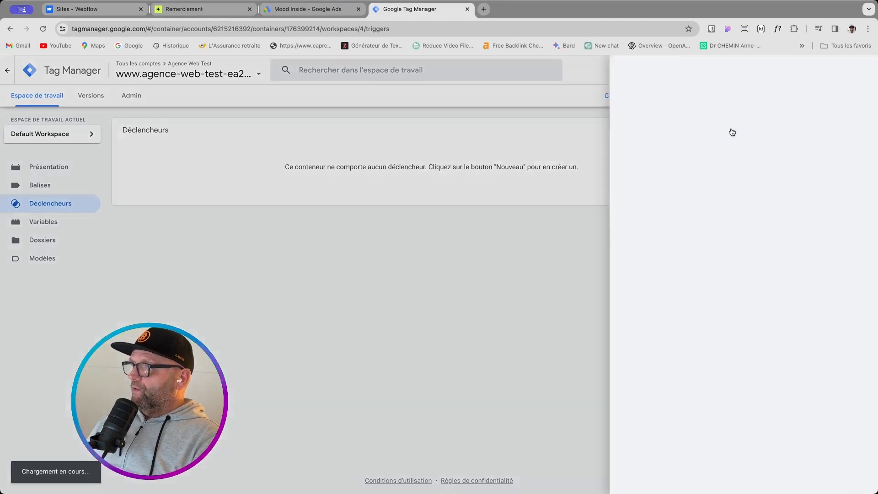
pyautogui.click(341, 71)
pyautogui.write('Remerciement - Page Vue')
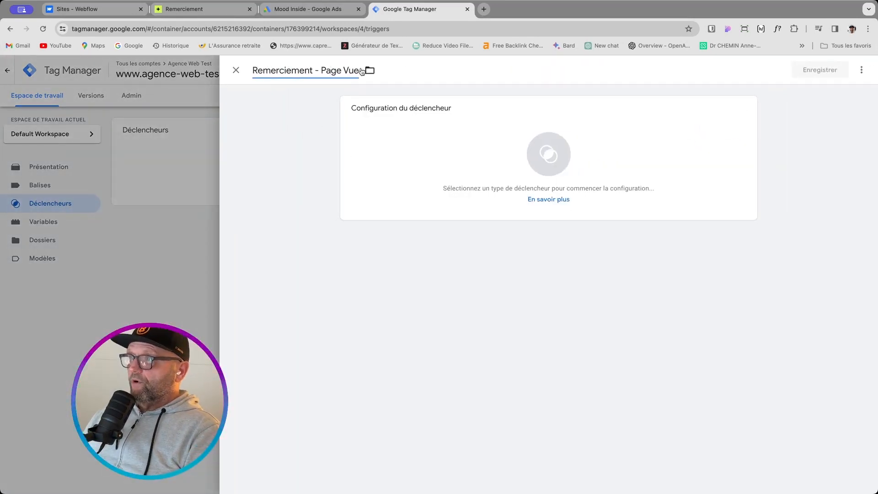
pyautogui.click(561, 149)
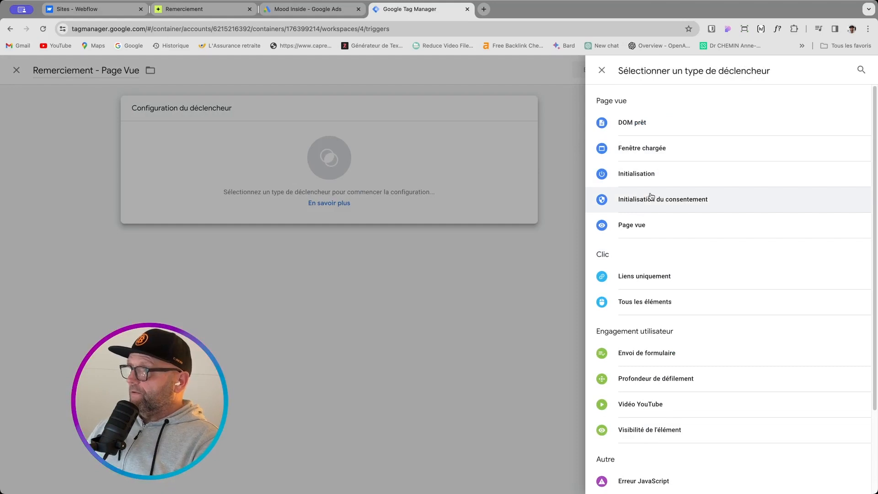
pyautogui.click(645, 227)
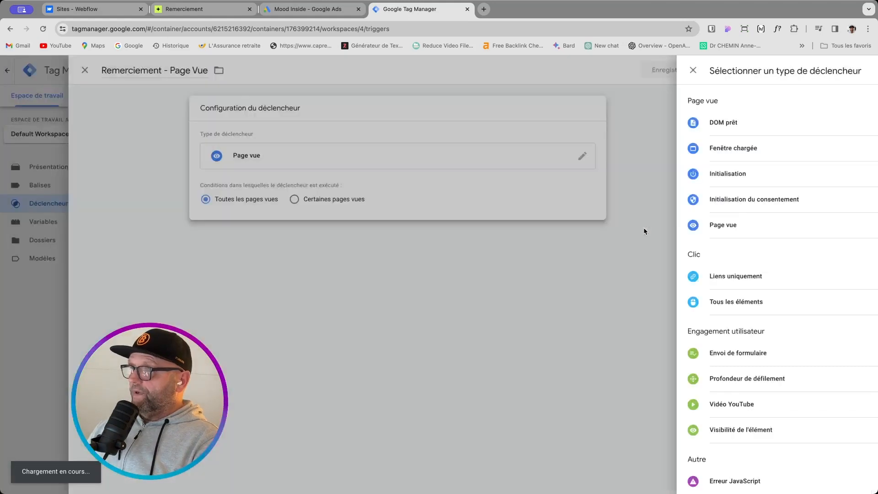
# - Limit the trigger to Certaines pages vues and base its condition on Page URL
pyautogui.click(478, 203)
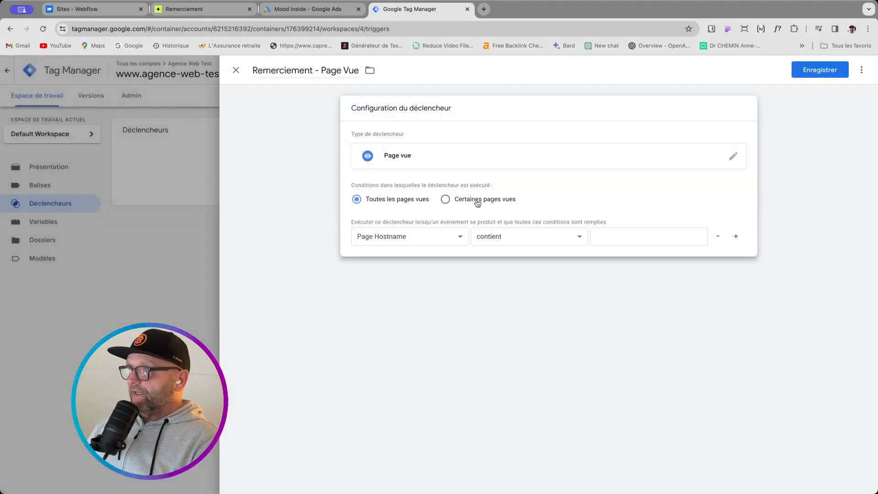
pyautogui.click(416, 232)
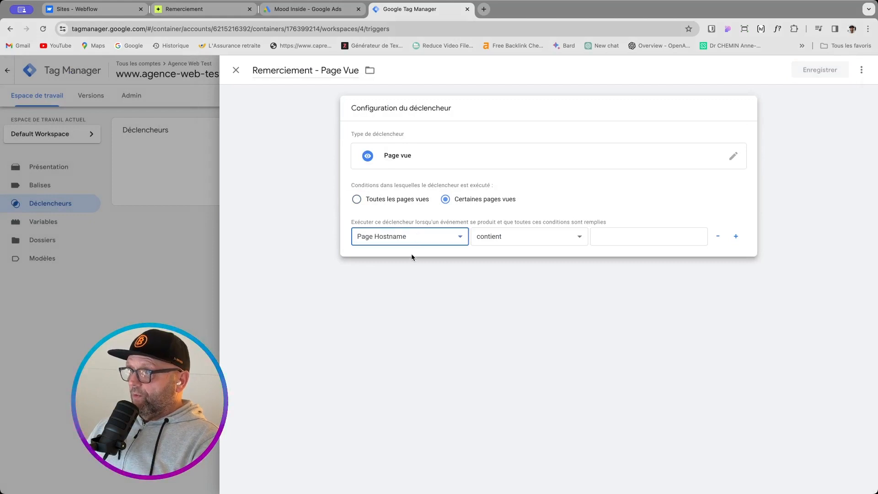
pyautogui.click(411, 257)
# - Copy /remerciement from the thank-you page's address as the text the Page URL must contain, and save the trigger
pyautogui.click(191, 9)
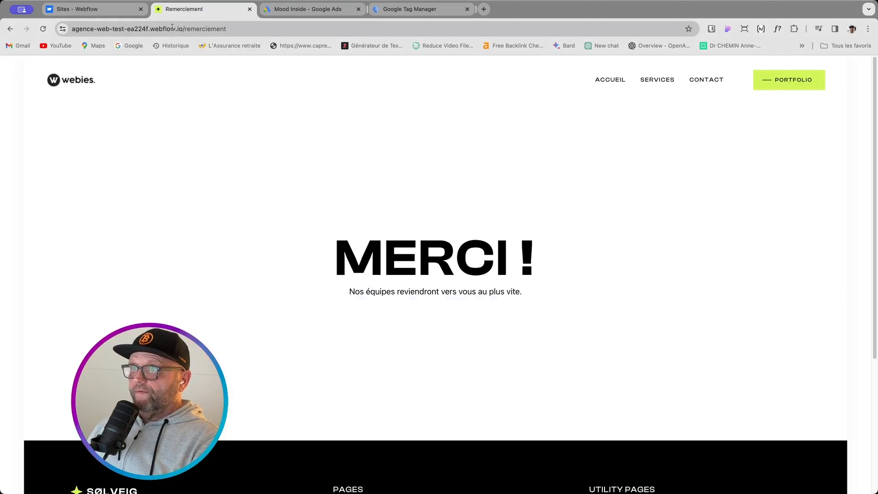
pyautogui.moveTo(183, 29); pyautogui.dragTo(232, 29)
pyautogui.press('super+c')
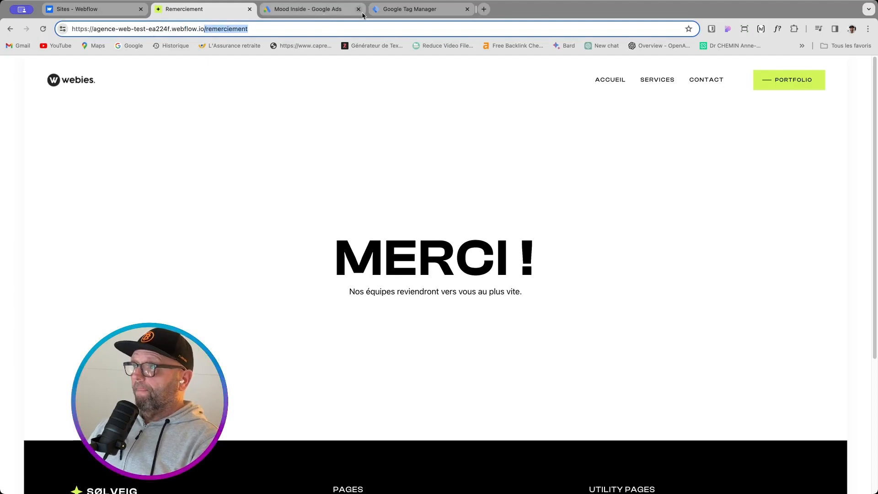
pyautogui.click(394, 9)
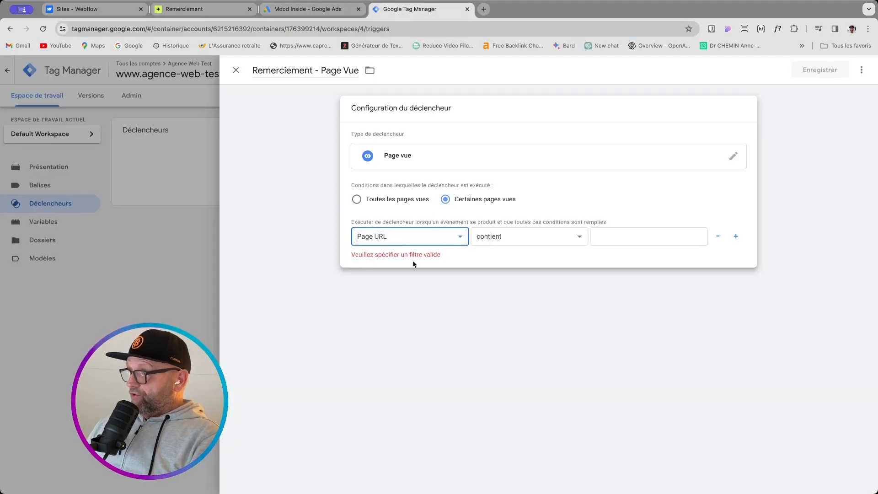
pyautogui.click(614, 231)
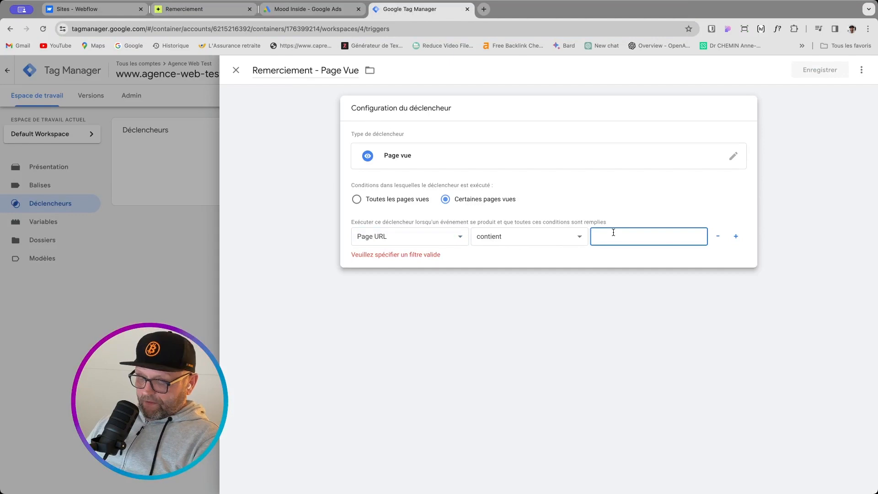
pyautogui.press('super+v')
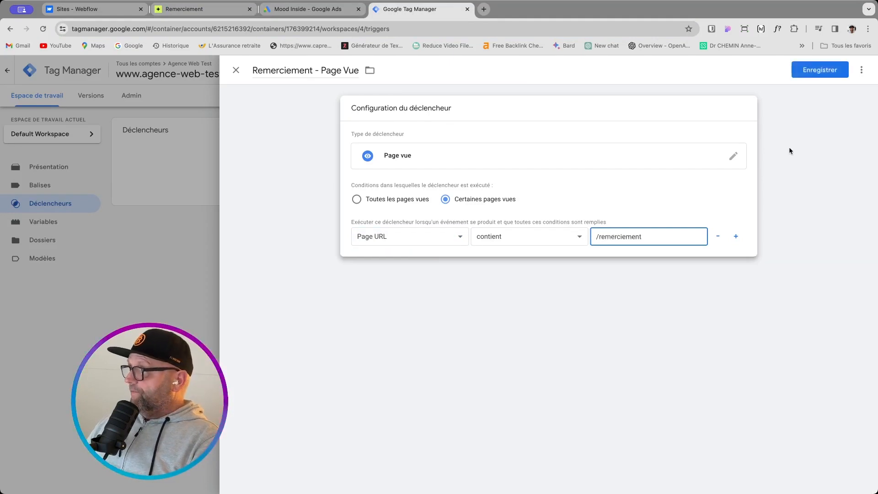
pyautogui.click(814, 65)
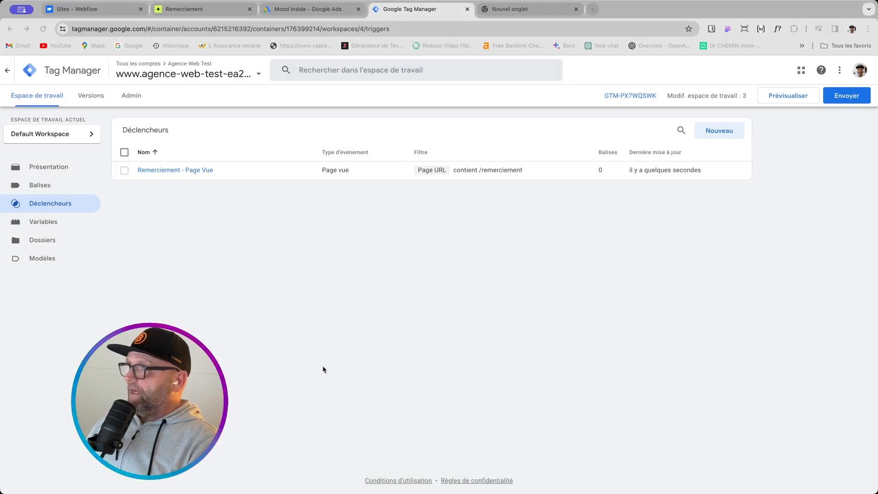
# - Open the container's list of tags (Balises)
pyautogui.click(43, 186)
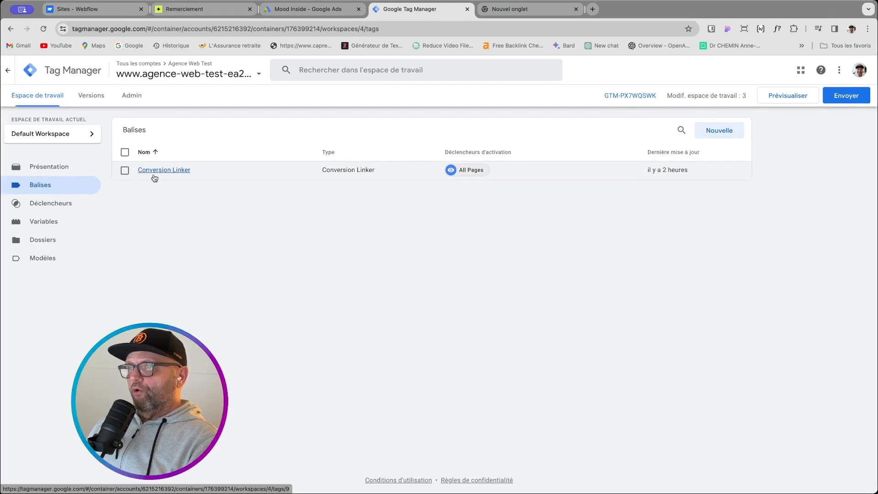
pyautogui.click(718, 131)
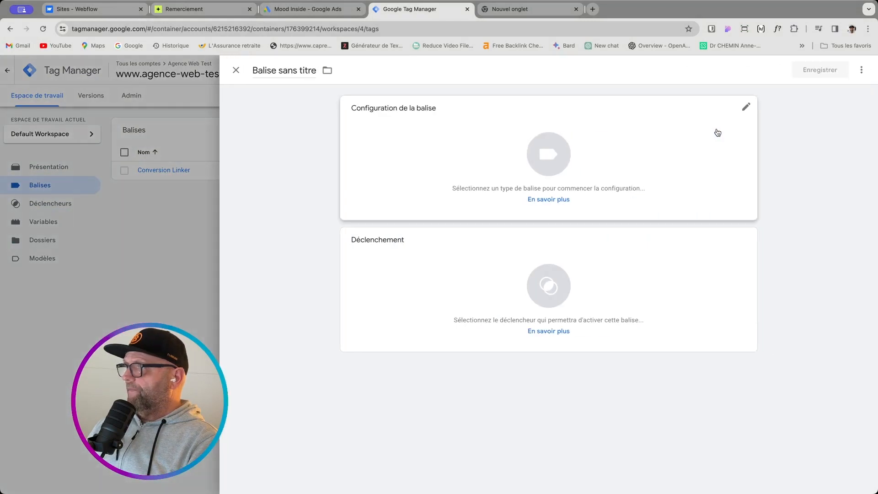
pyautogui.click(560, 160)
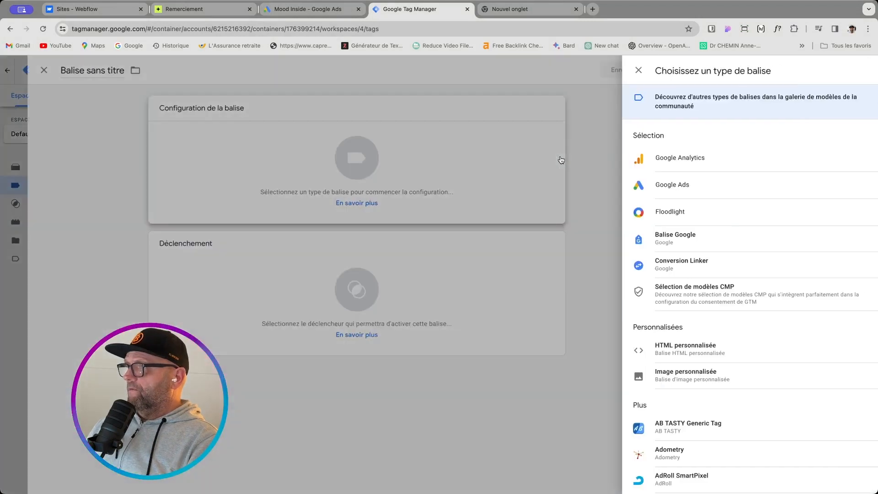
pyautogui.click(666, 183)
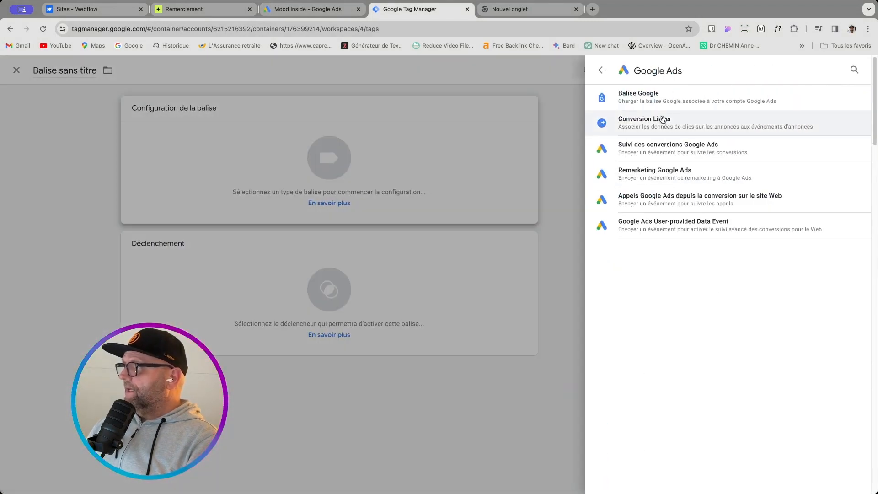
pyautogui.click(561, 210)
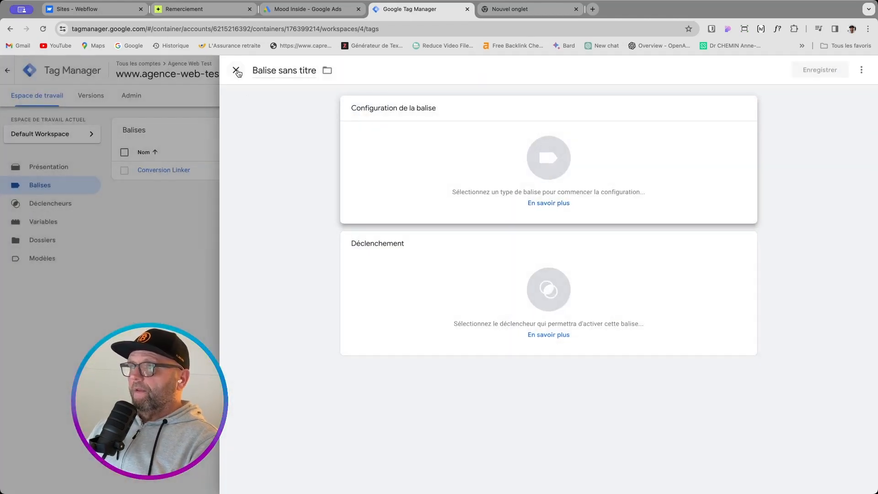
pyautogui.click(230, 70)
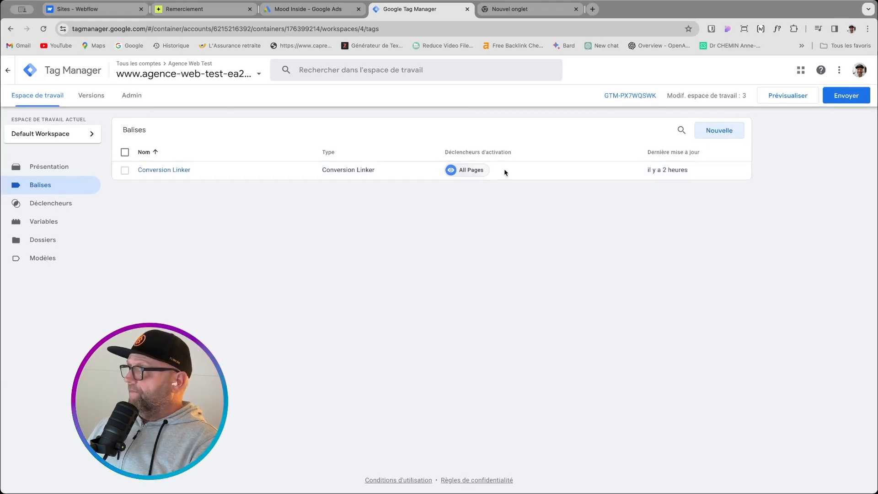
# - Create a new tag named GAds - Conversions - FC with the type Suivi des conversions Google Ads
pyautogui.click(720, 131)
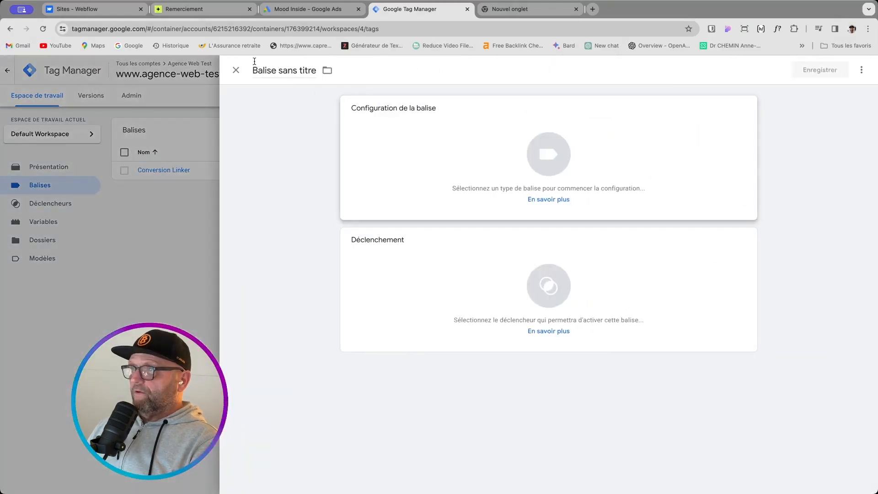
pyautogui.moveTo(252, 69); pyautogui.dragTo(310, 73)
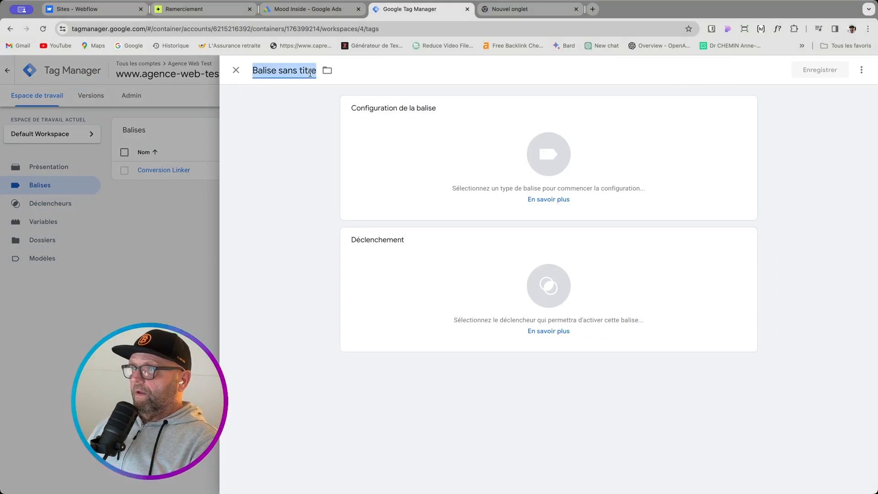
pyautogui.write('GAds - Conversions - FC')
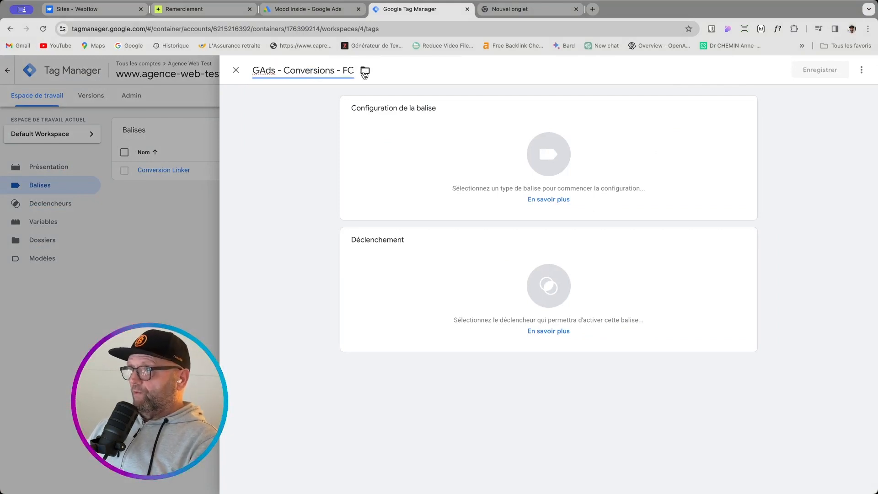
pyautogui.click(521, 158)
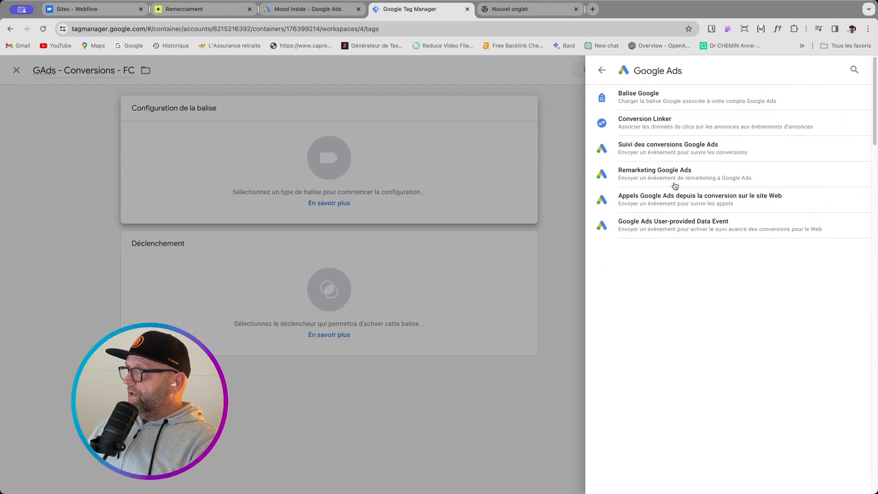
pyautogui.click(658, 149)
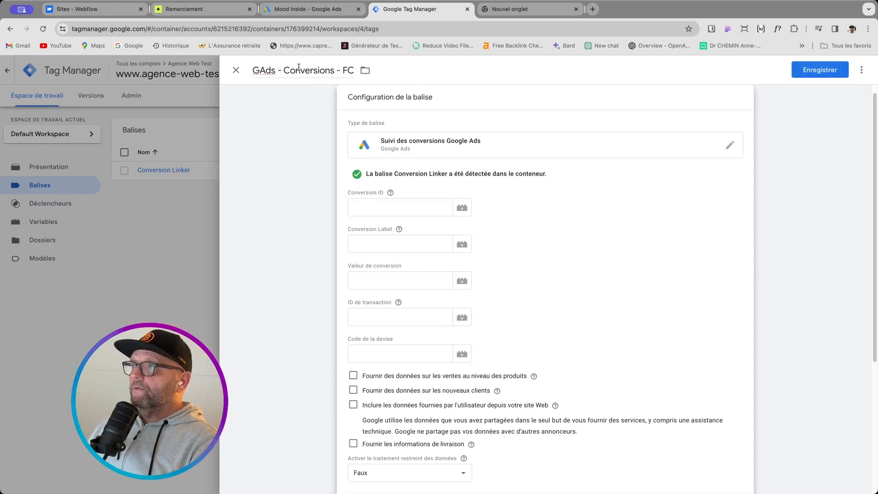
# - Copy the conversion ID from the Google Ads setup details into the tag's Conversion ID in Google Tag Manager
pyautogui.click(291, 10)
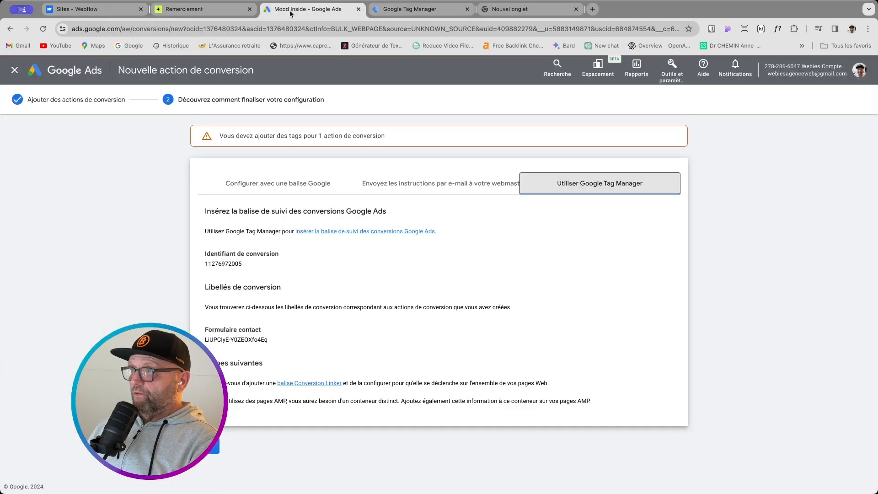
pyautogui.click(206, 264)
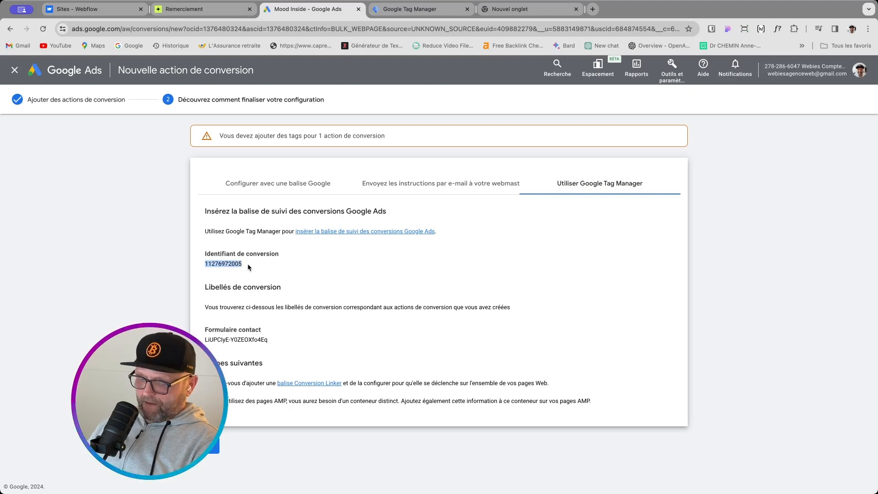
pyautogui.click(415, 14)
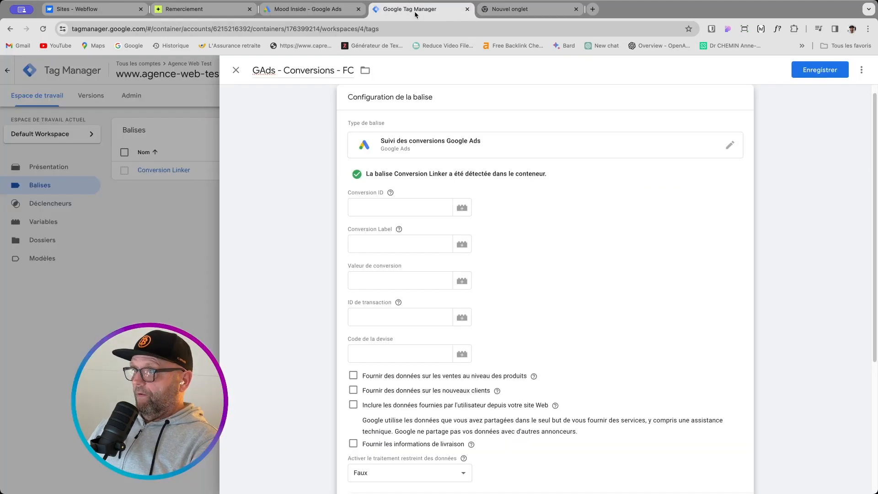
pyautogui.click(369, 205)
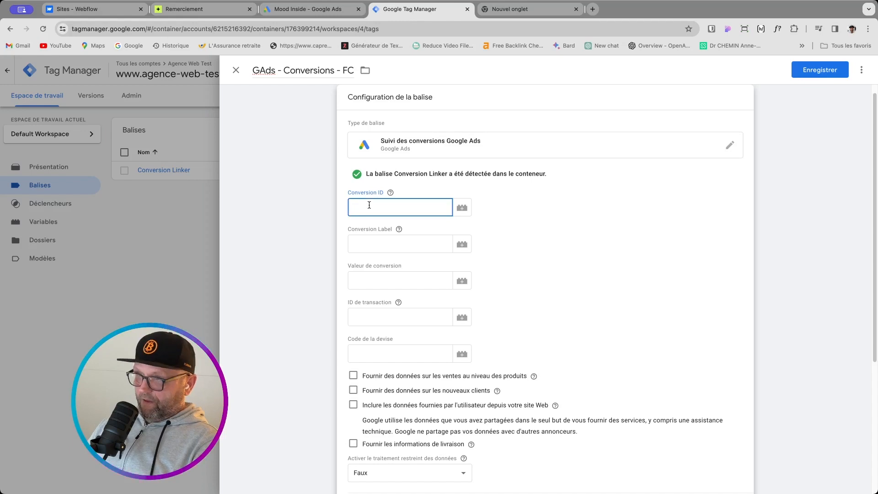
# - Copy the Formulaire contact conversion label from Google Ads into the tag's Conversion Label in Google Tag Manager
pyautogui.click(294, 13)
pyautogui.click(206, 340)
pyautogui.moveTo(208, 340); pyautogui.dragTo(257, 342)
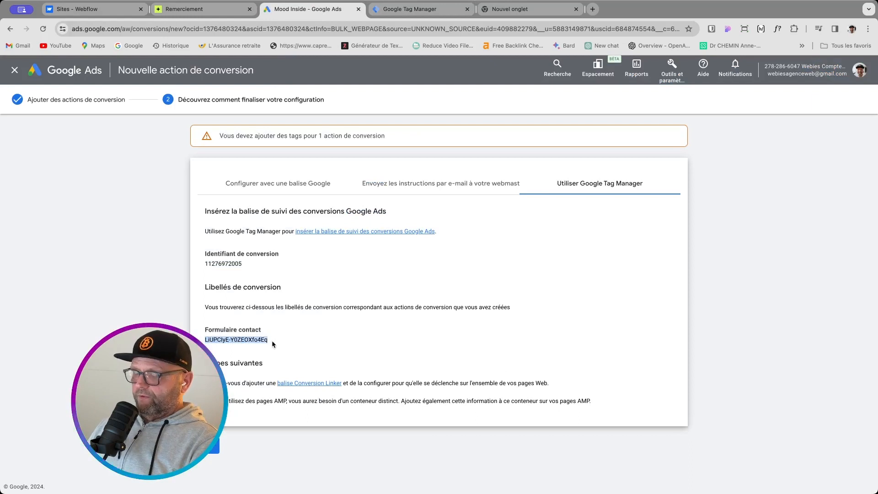
pyautogui.click(386, 13)
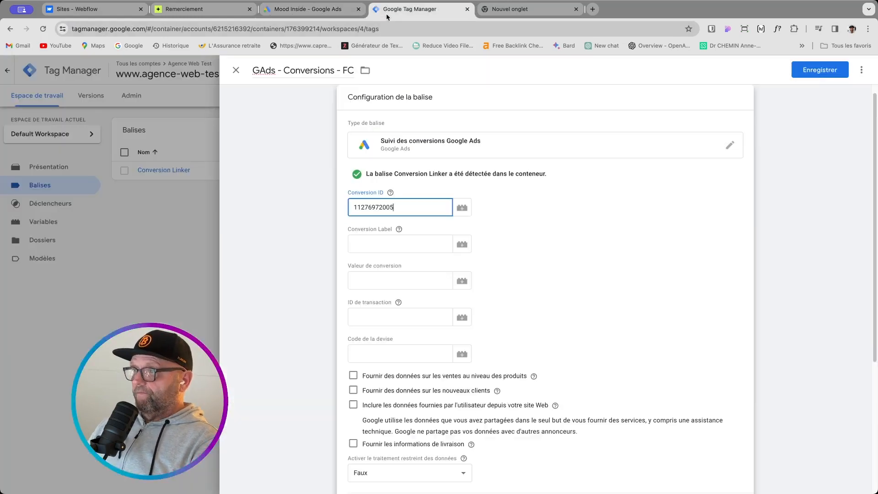
pyautogui.click(366, 238)
pyautogui.hotkey('ctrl', 'v')
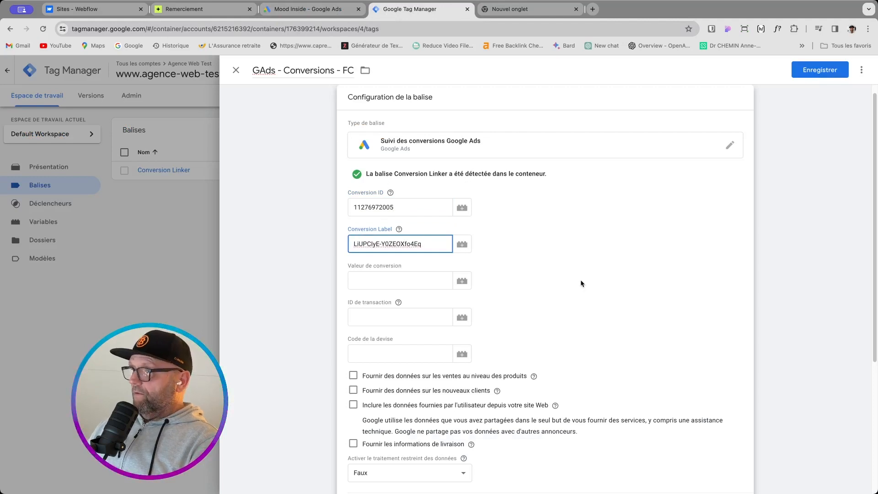
# - Assign the Remerciement - Page Vue trigger to the tag and save it
pyautogui.scroll(-5, 580, 279)
pyautogui.click(550, 412)
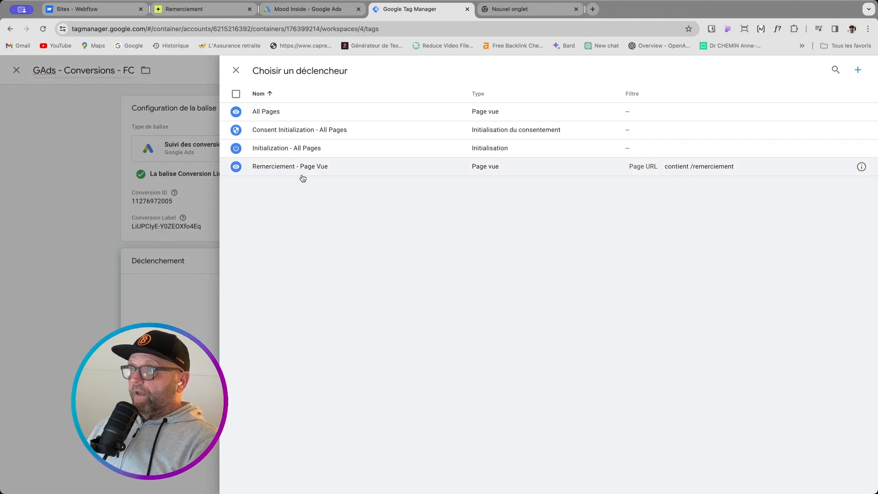
pyautogui.click(291, 172)
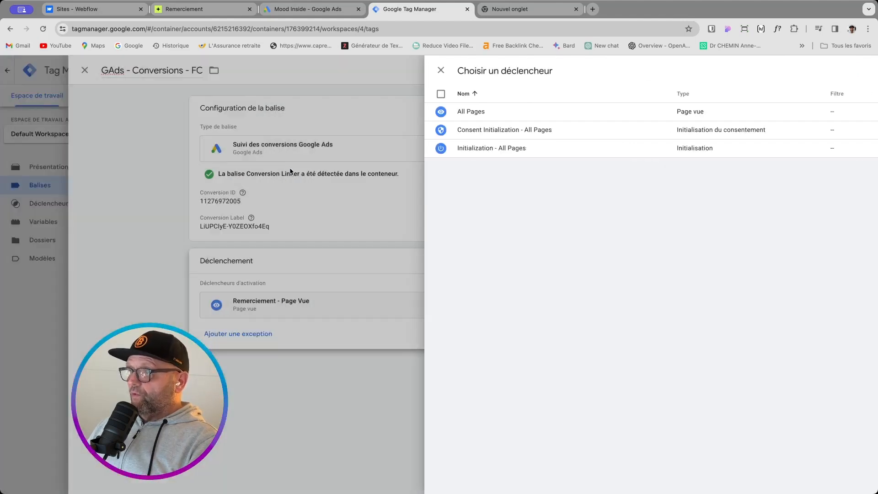
pyautogui.click(808, 71)
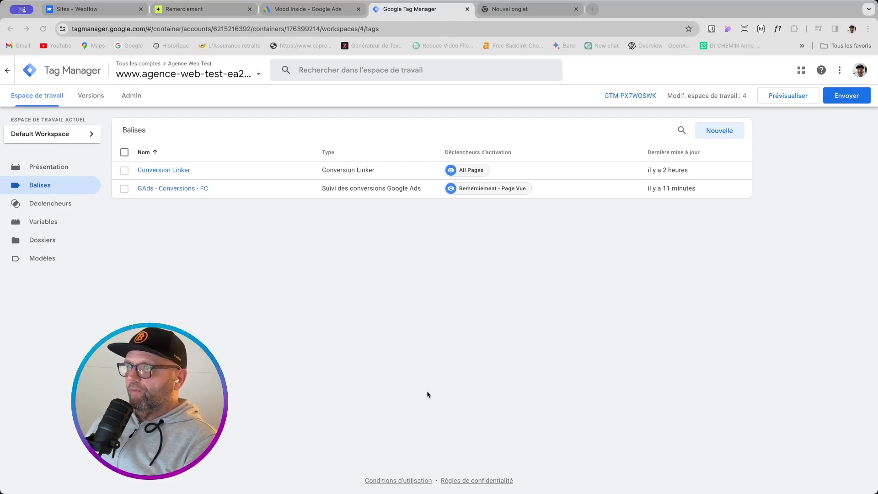
pyautogui.click(428, 392)
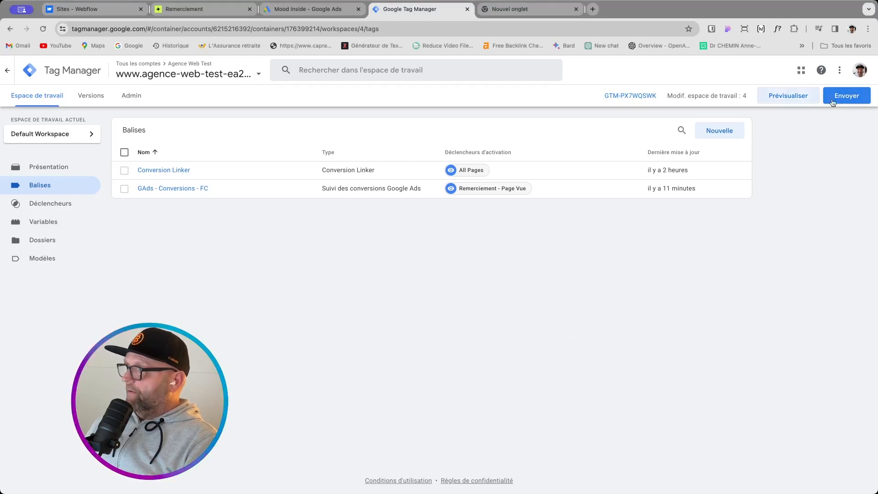
pyautogui.click(790, 96)
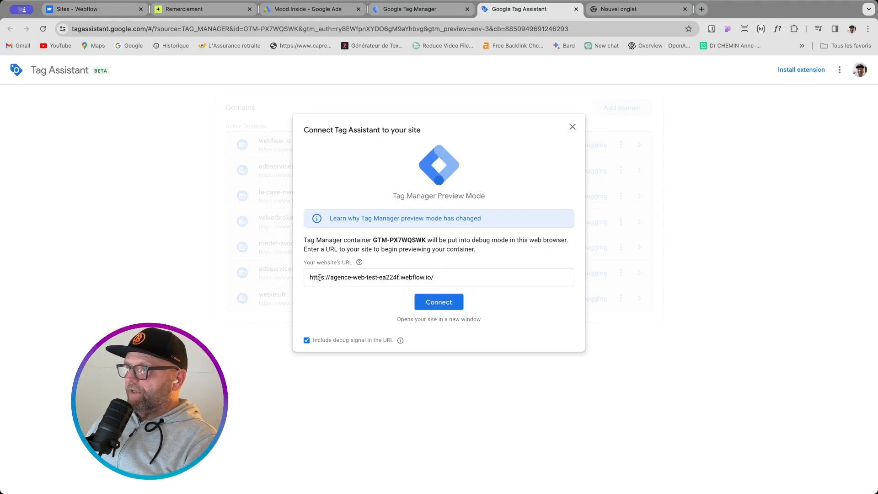
pyautogui.click(450, 301)
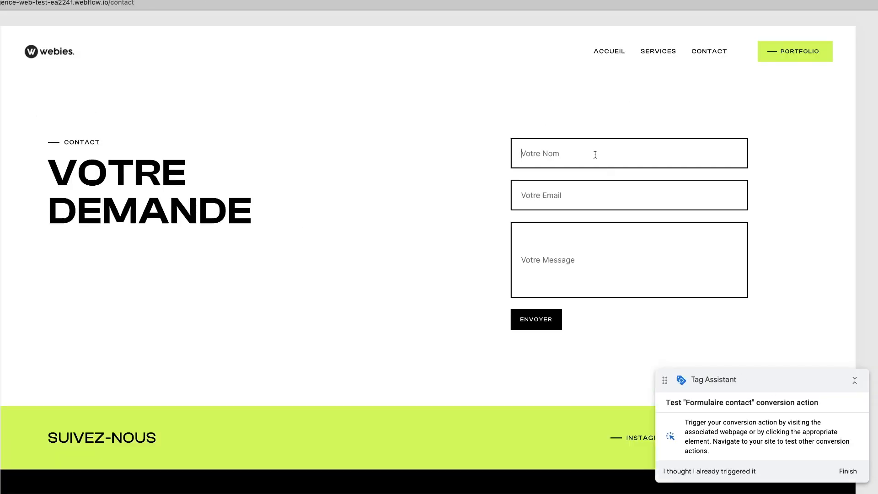
# - Fill in the website's contact form with the sender's name and e-mail and the message test, and submit it
pyautogui.click(596, 155)
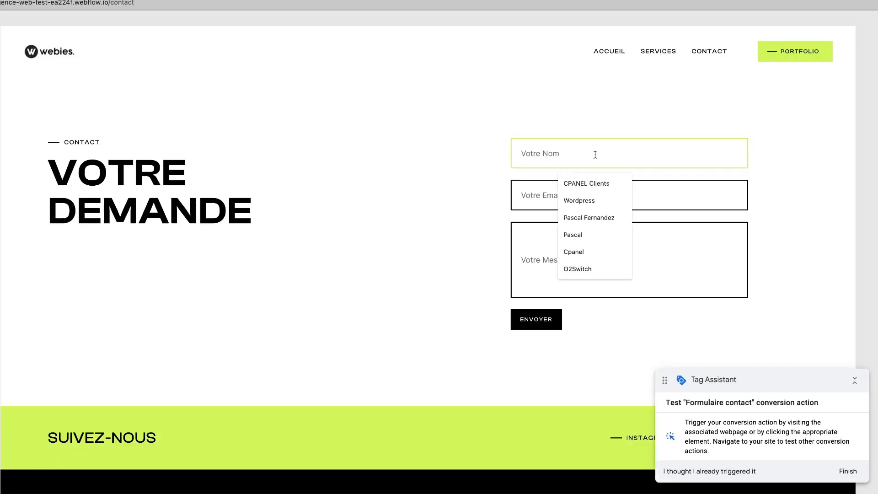
pyautogui.click(589, 217)
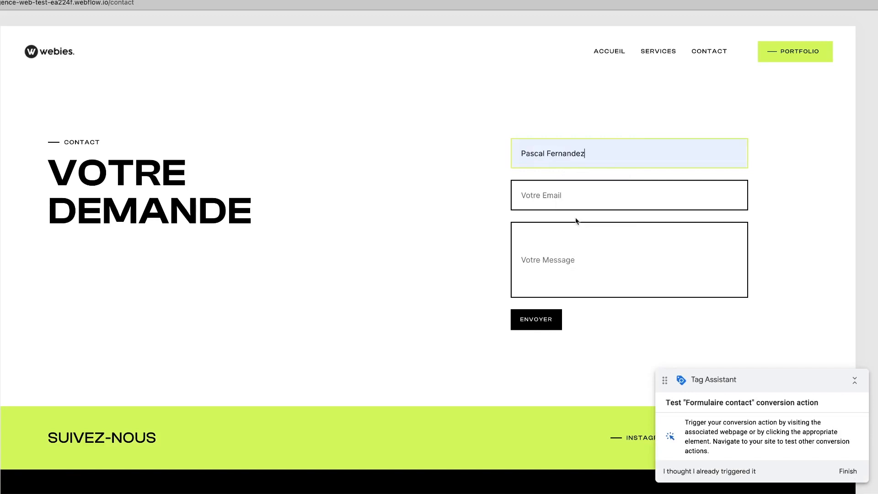
pyautogui.click(573, 204)
pyautogui.click(582, 226)
pyautogui.click(570, 245)
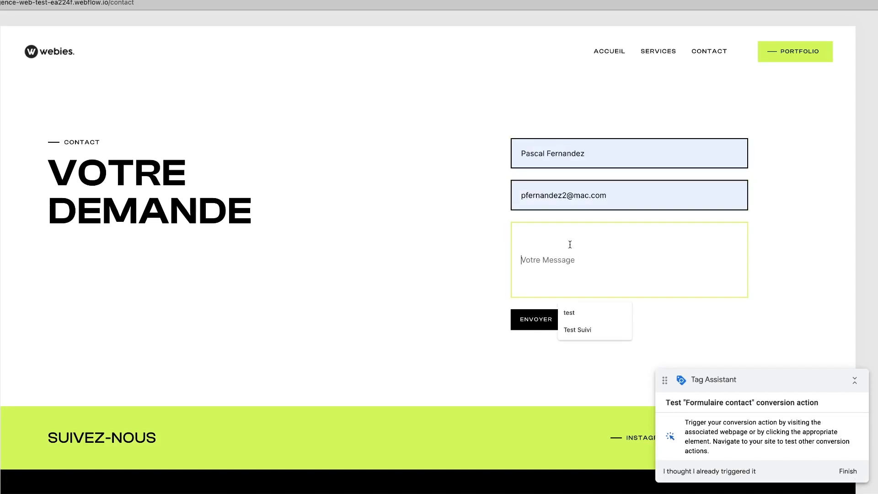
pyautogui.write('test')
pyautogui.click(544, 320)
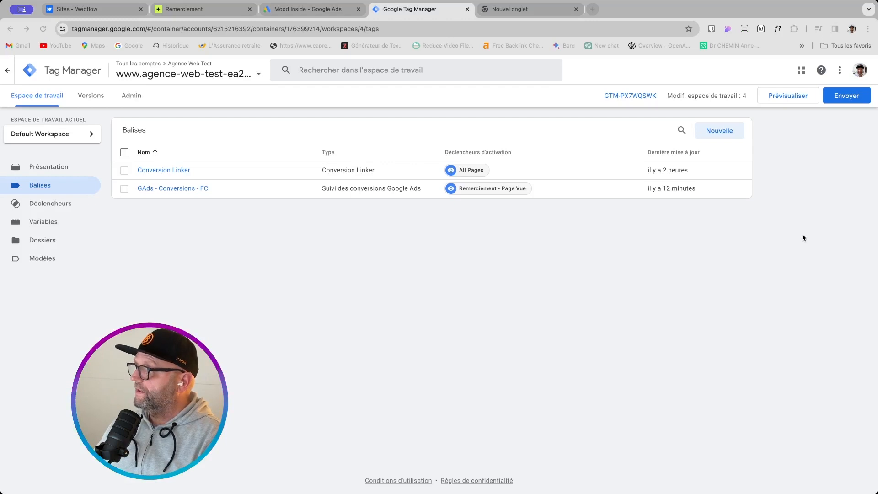
# - Publish the workspace changes in Google Tag Manager as a version named GAds suivi des conversions
pyautogui.click(852, 97)
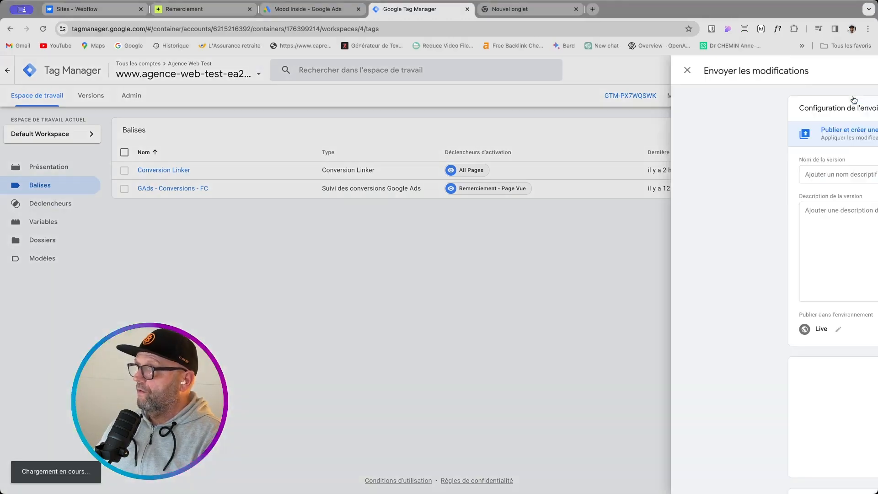
pyautogui.click(413, 174)
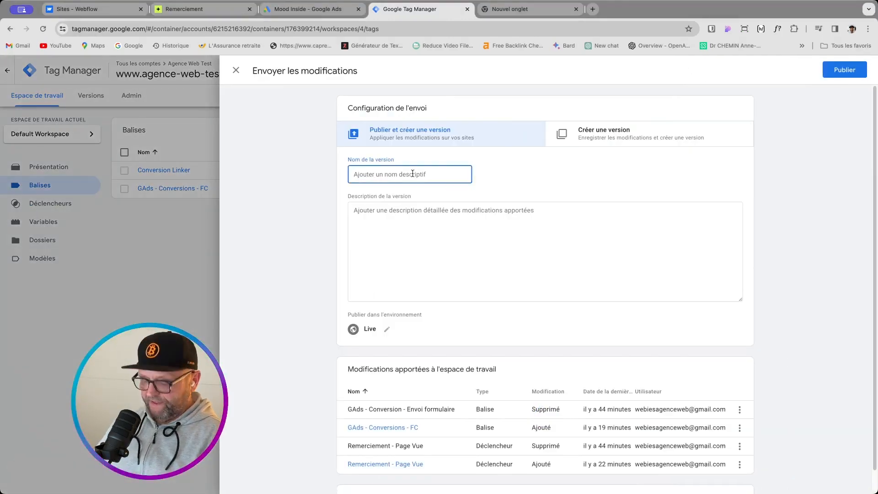
pyautogui.write('GAds')
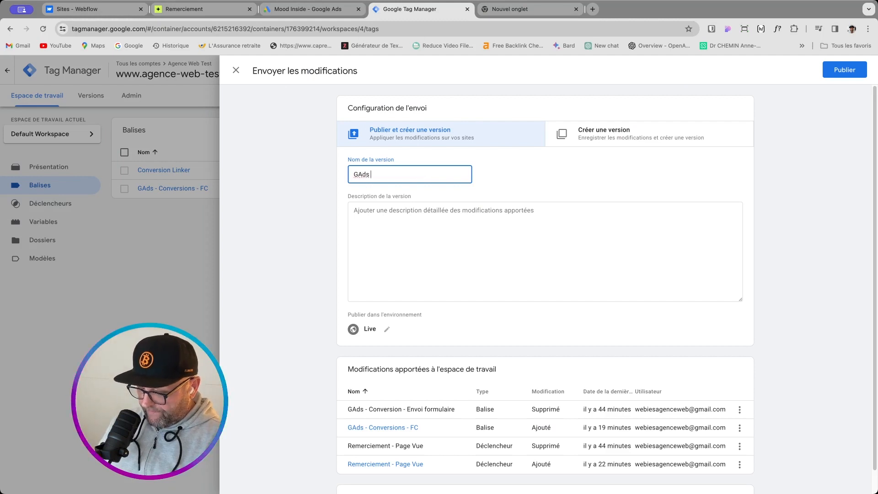
pyautogui.write(' suivi des conversions')
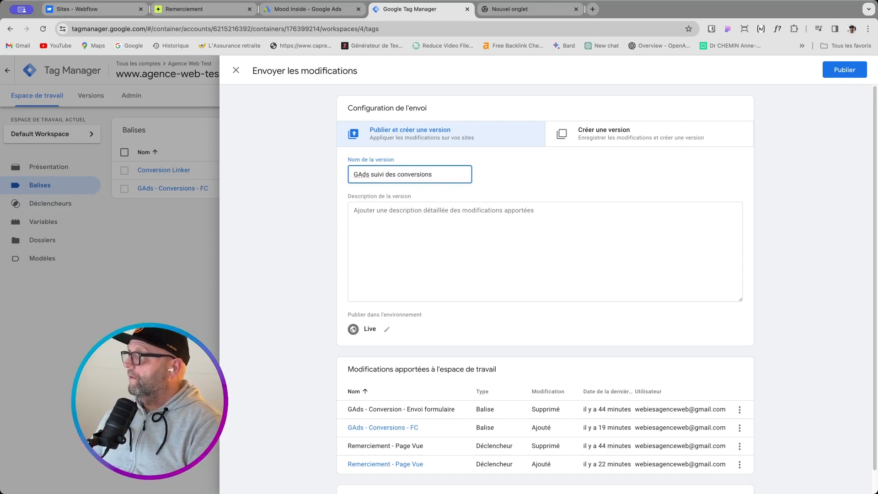
pyautogui.click(837, 69)
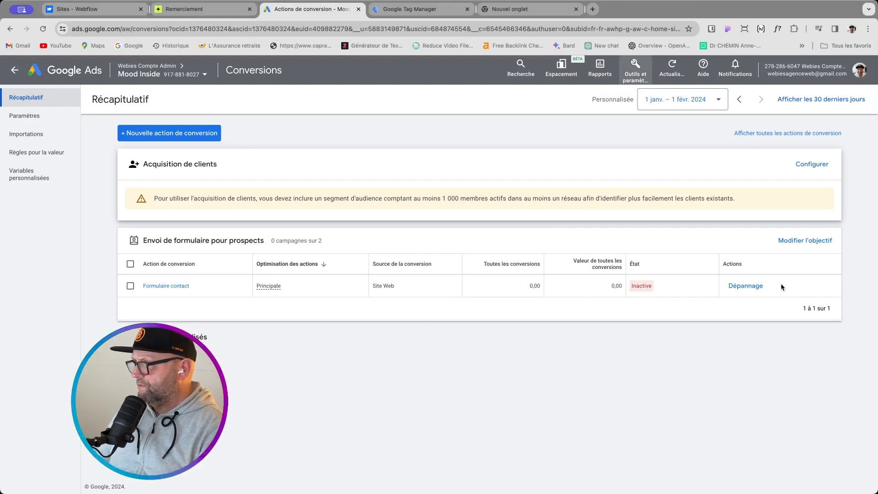
pyautogui.click(751, 287)
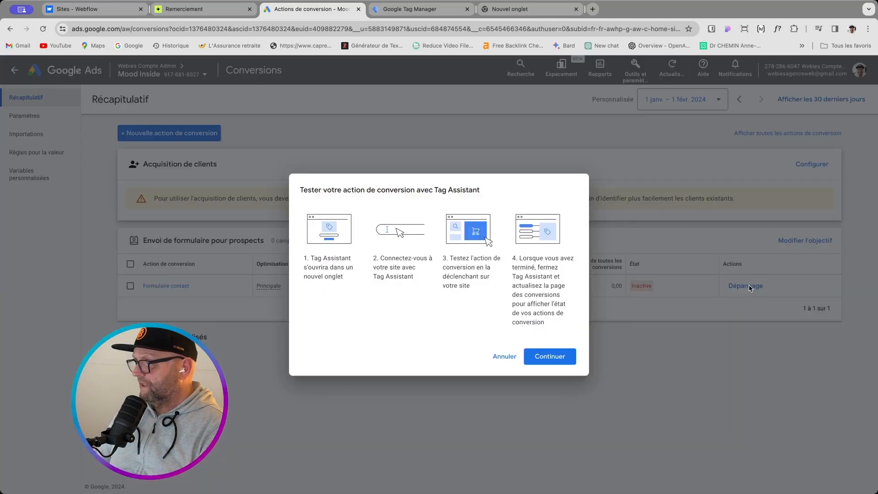
pyautogui.click(550, 357)
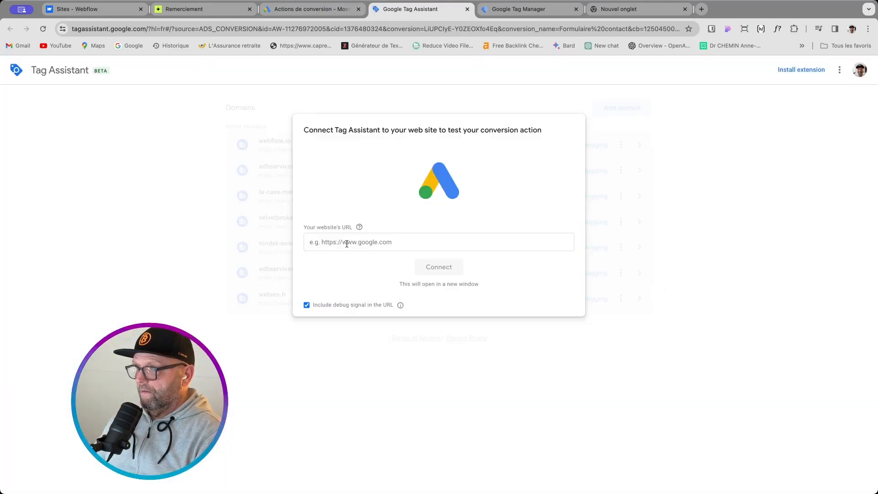
pyautogui.click(347, 243)
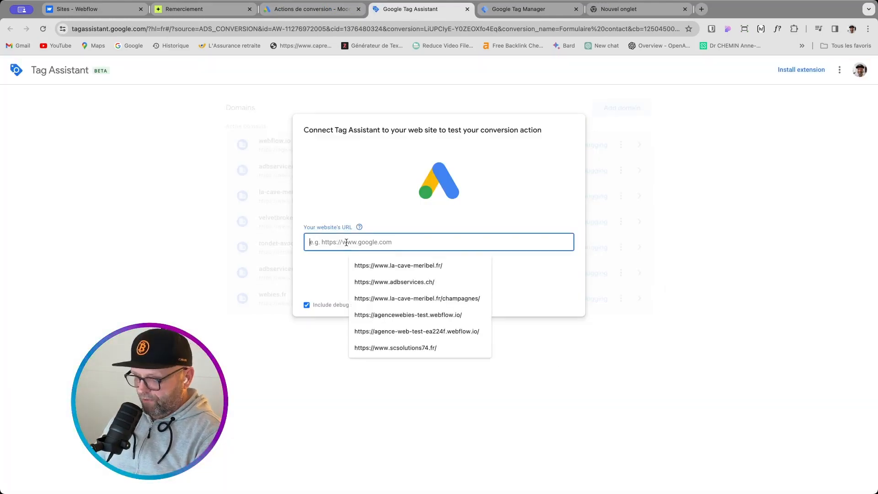
pyautogui.click(417, 331)
pyautogui.click(456, 270)
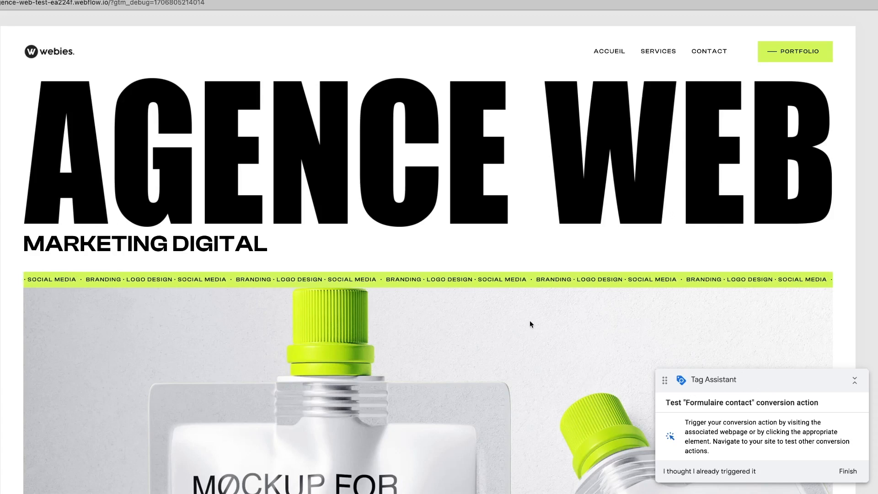
# - Fill in the contact page's form with the sender's name, e-mail and a message, and submit it to trigger the conversion
pyautogui.click(699, 53)
pyautogui.click(595, 155)
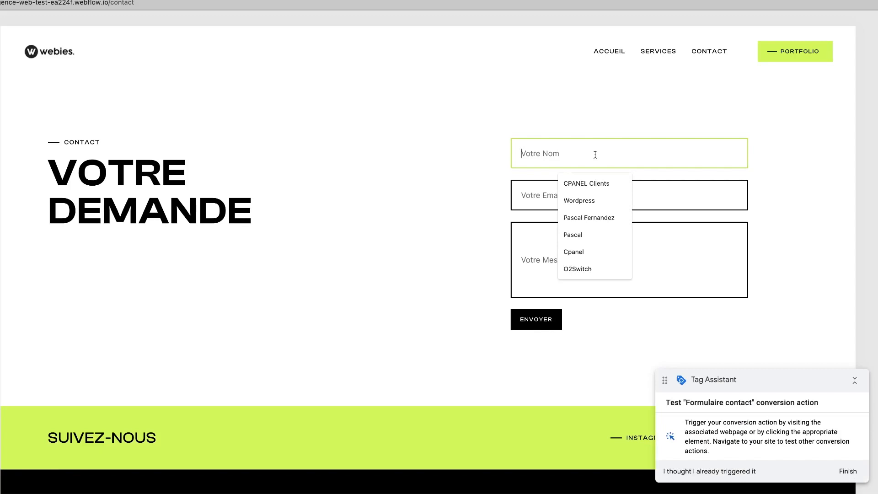
pyautogui.click(589, 217)
pyautogui.click(577, 202)
pyautogui.click(583, 226)
pyautogui.click(570, 244)
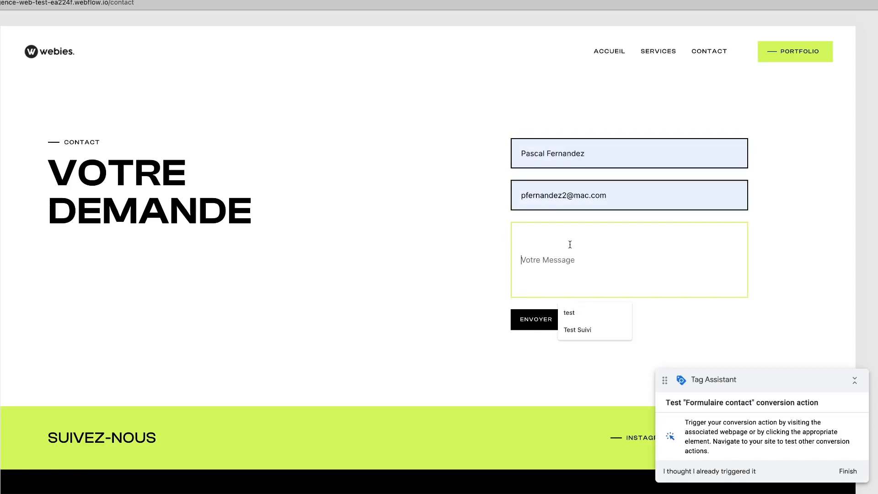
pyautogui.click(428, 347)
pyautogui.click(541, 320)
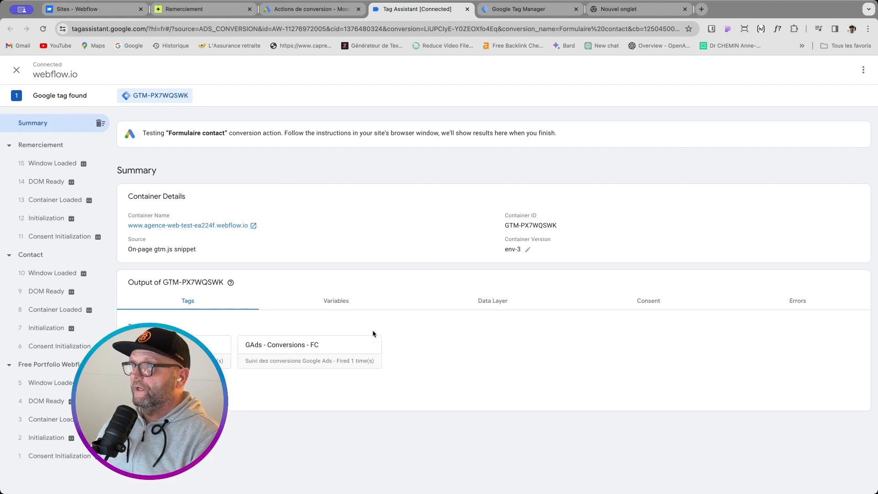
# - Return to Google Ads and check the status details of the Formulaire contact conversion action
pyautogui.click(313, 11)
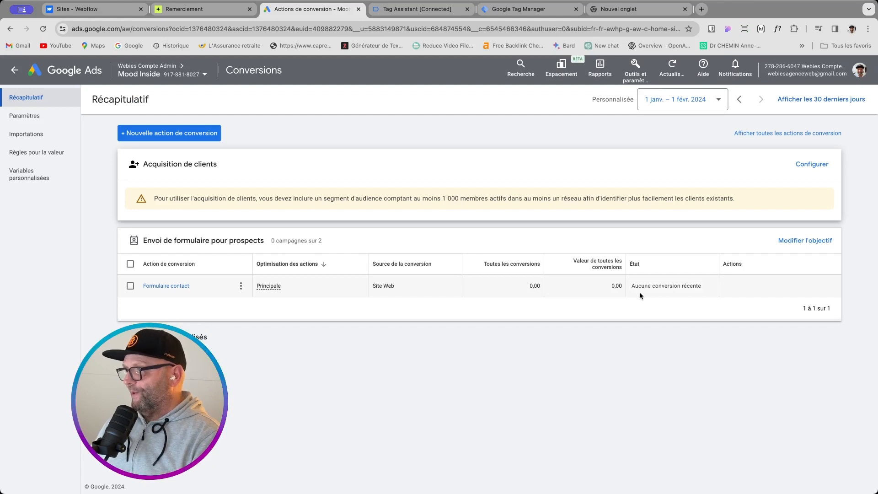
pyautogui.moveTo(664, 289)
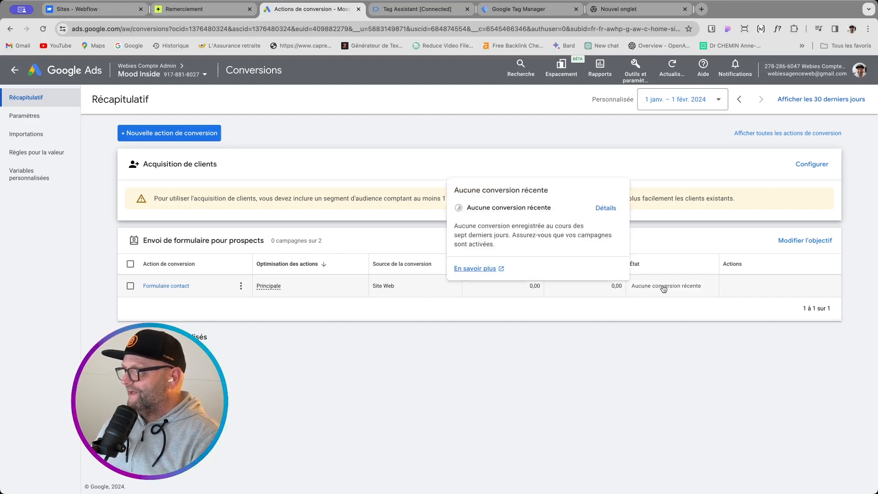